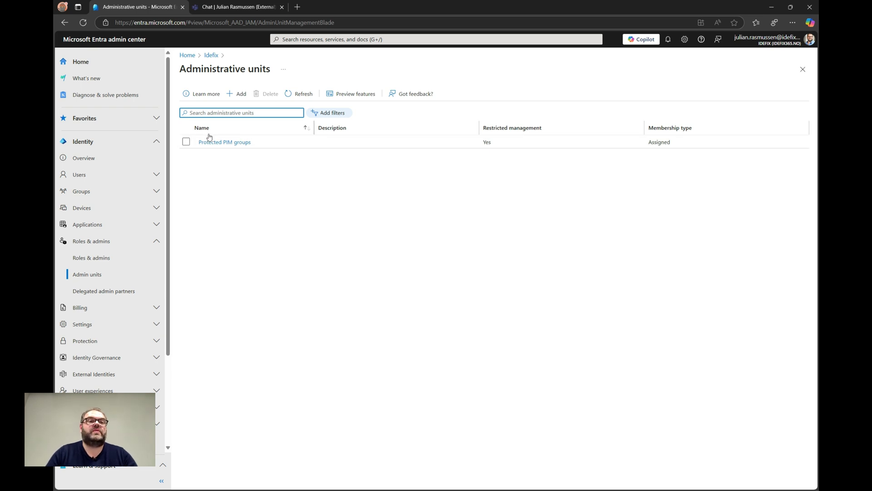
# Step: Start a new administrative unit named "Demo unit" with the description "This is a administative unit for demo"
pyautogui.click(235, 94)
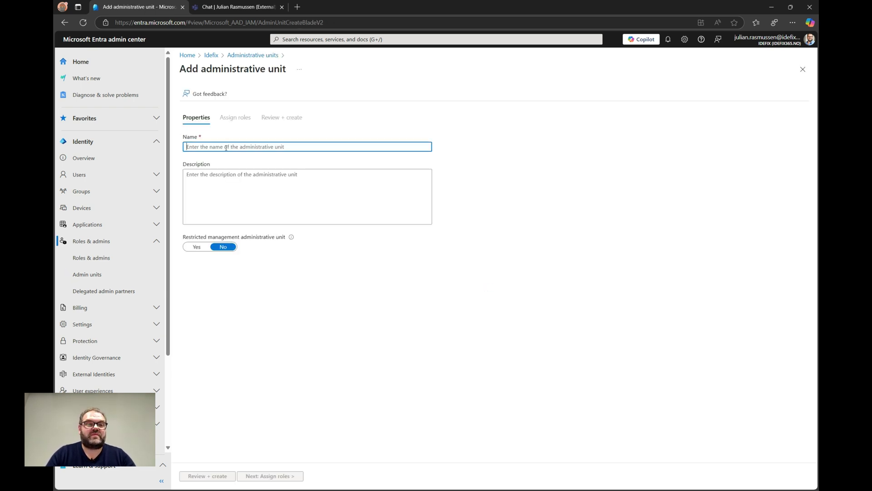
pyautogui.write('DE')
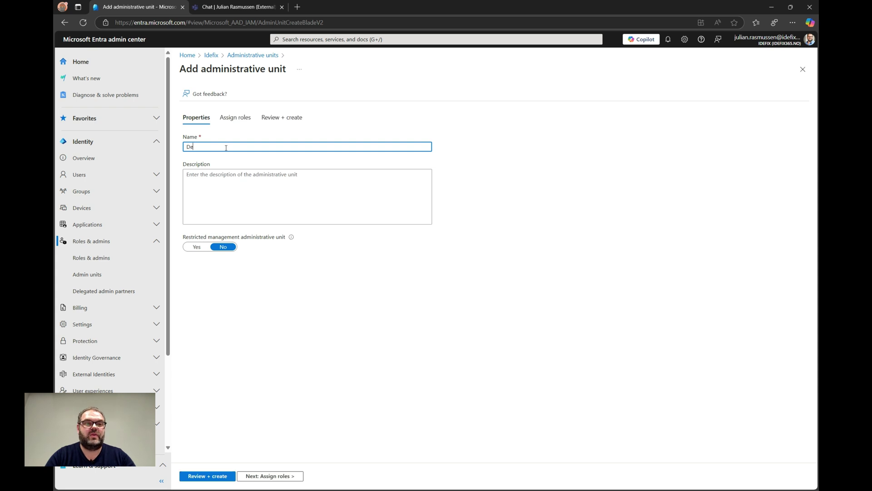
pyautogui.click(240, 185)
pyautogui.write('This')
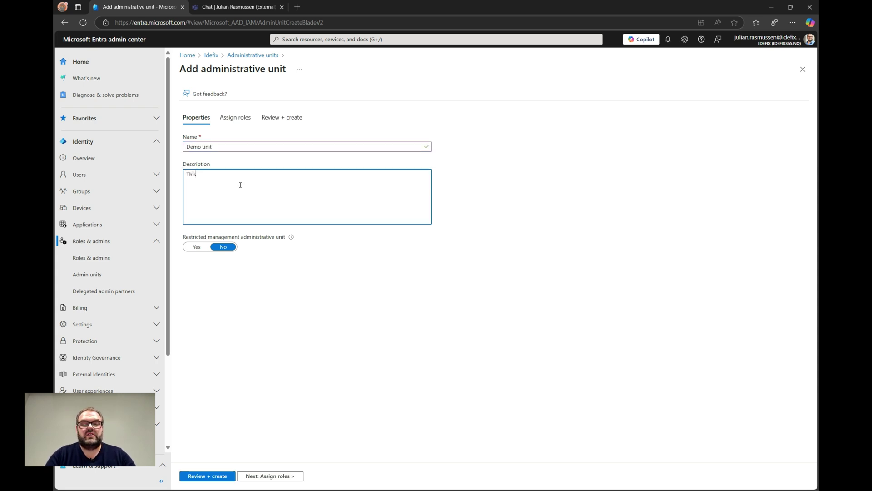
pyautogui.write(' is a a')
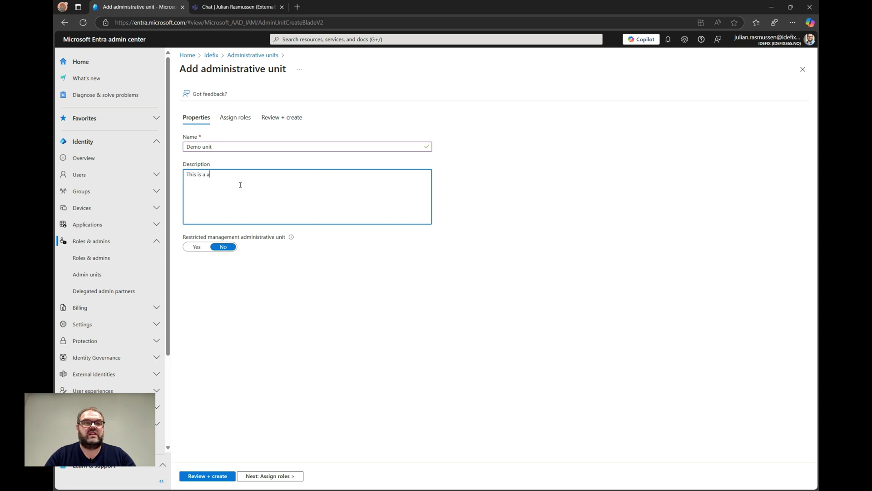
pyautogui.write('dministative ')
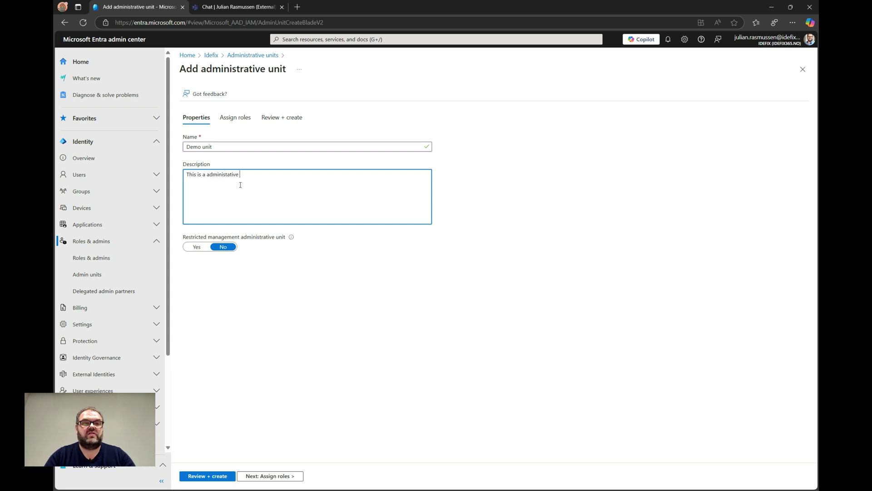
pyautogui.write('unit for demo')
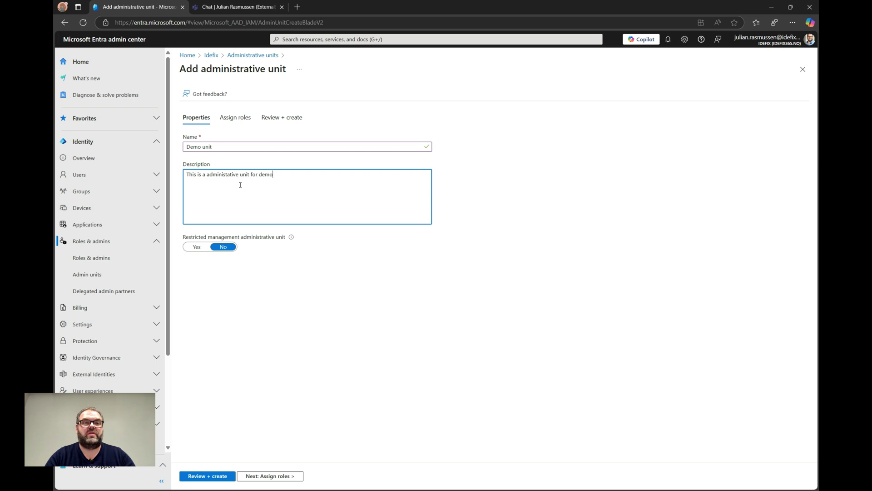
pyautogui.click(318, 269)
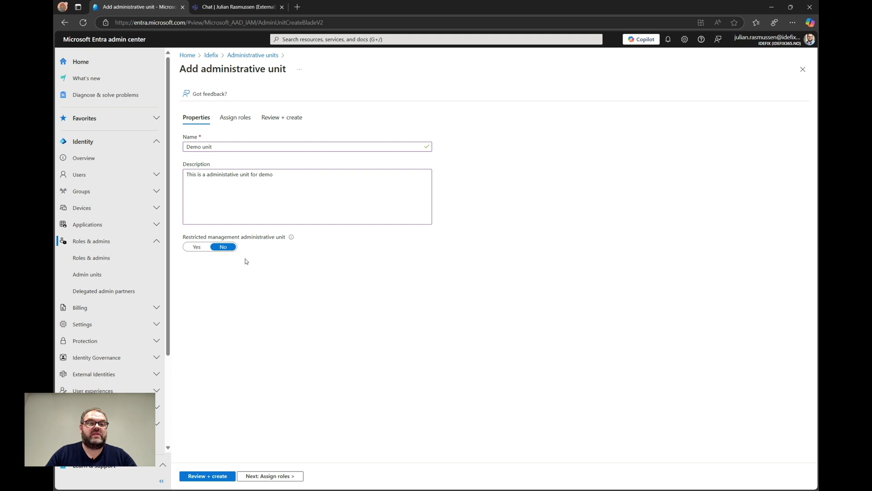
pyautogui.moveTo(295, 240)
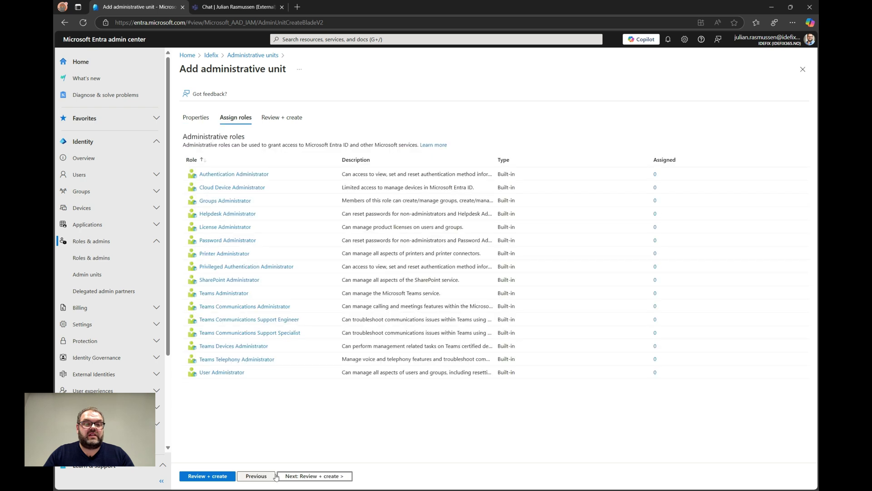
# Step: Assign the Groups Administrator role to the Dachshund Dash test account and create the administrative unit
pyautogui.click(269, 473)
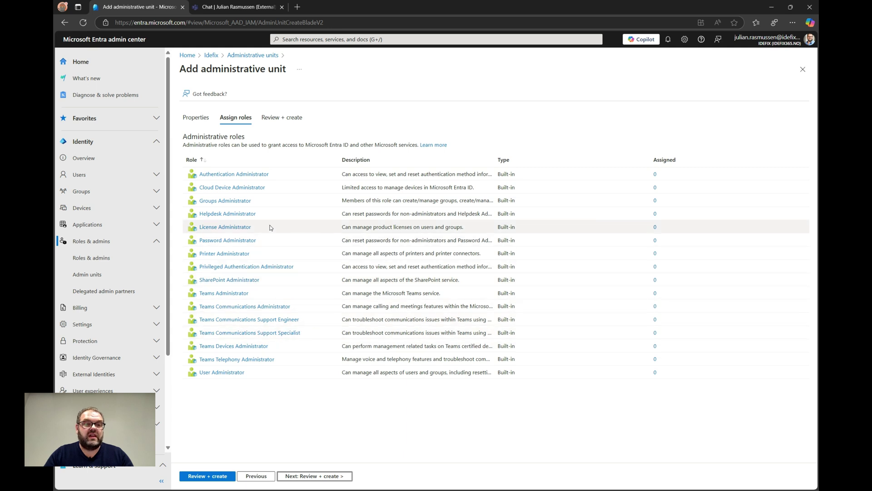
pyautogui.click(228, 201)
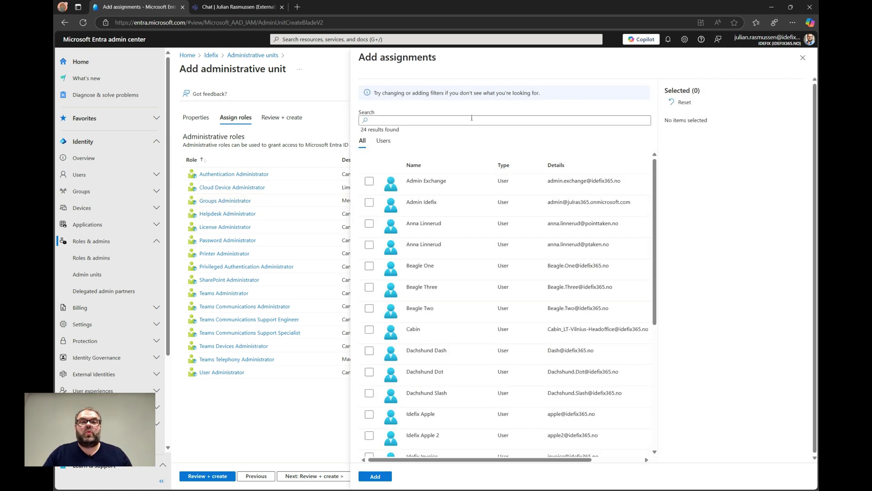
pyautogui.click(461, 119)
pyautogui.write('da')
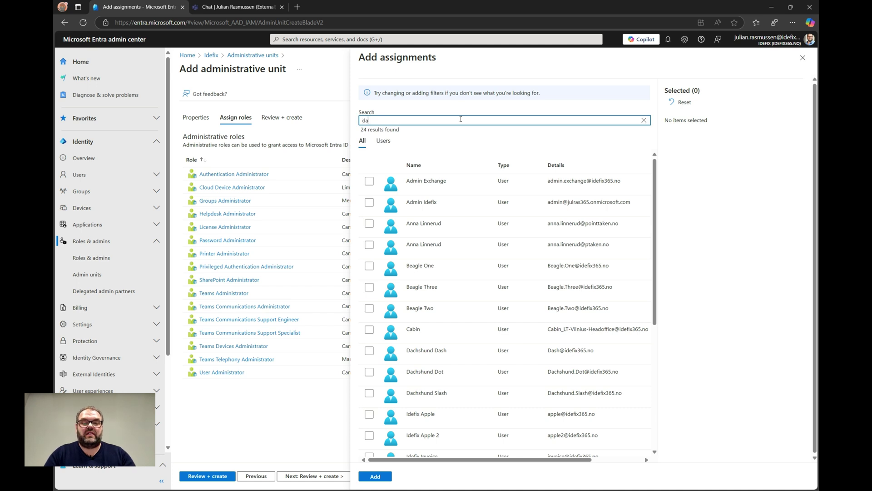
pyautogui.write('cjs')
pyautogui.press('BackSpace')
pyautogui.press('BackSpace')
pyautogui.write('hs')
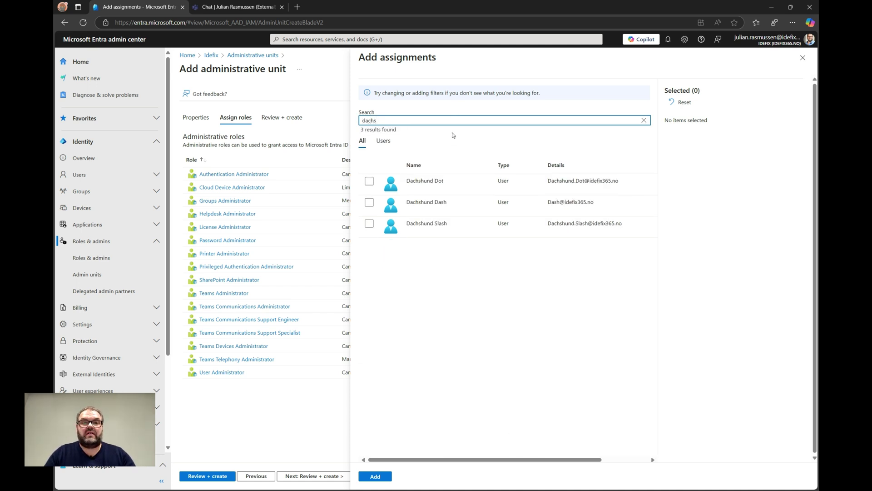
pyautogui.click(369, 203)
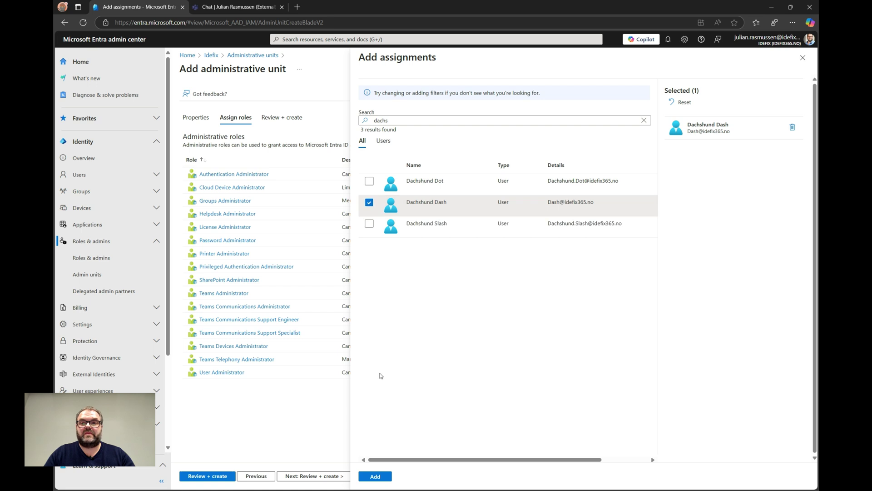
pyautogui.click(379, 474)
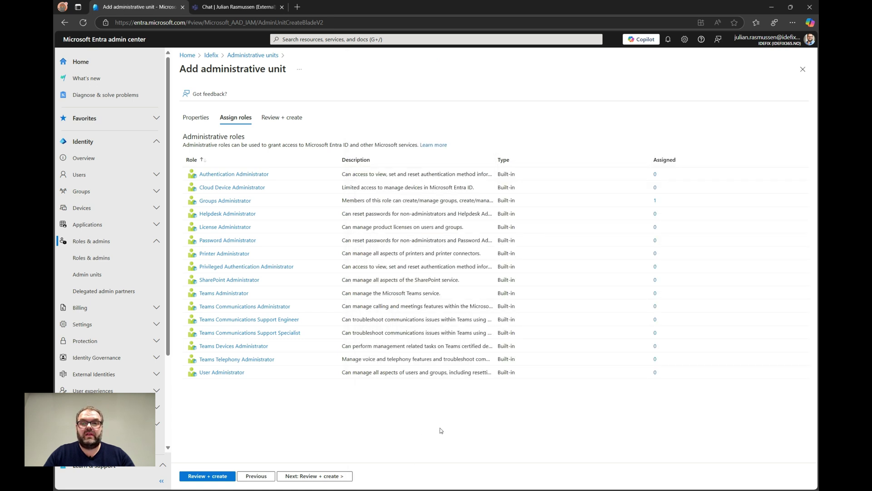
pyautogui.click(321, 477)
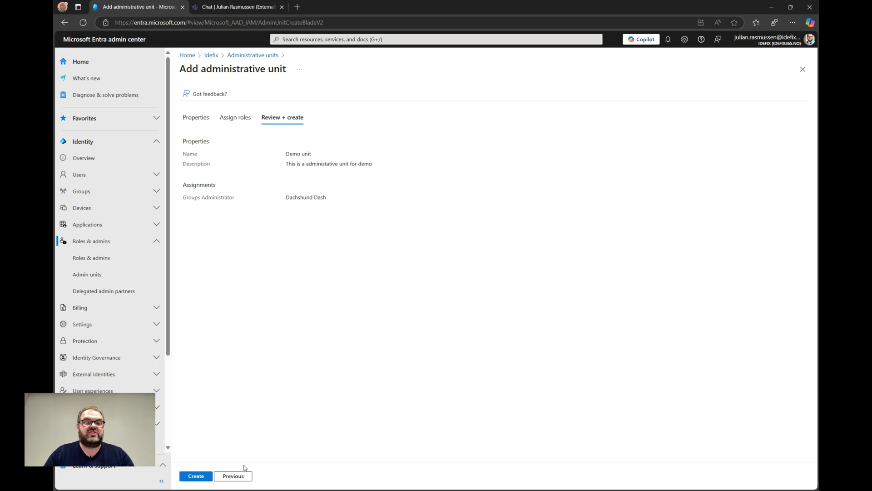
pyautogui.click(200, 478)
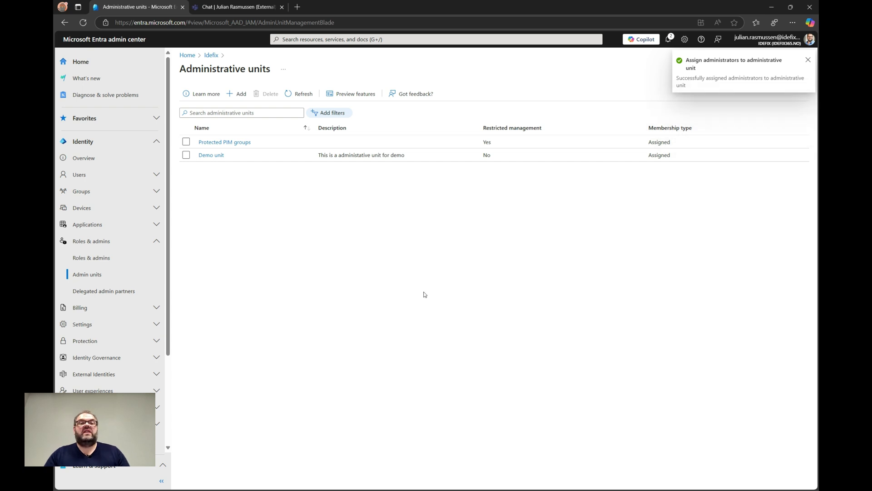
# Step: Add the Beagle One, Beagle Two and Beagle Three test accounts as user members of Demo unit and refresh the user list
pyautogui.click(212, 155)
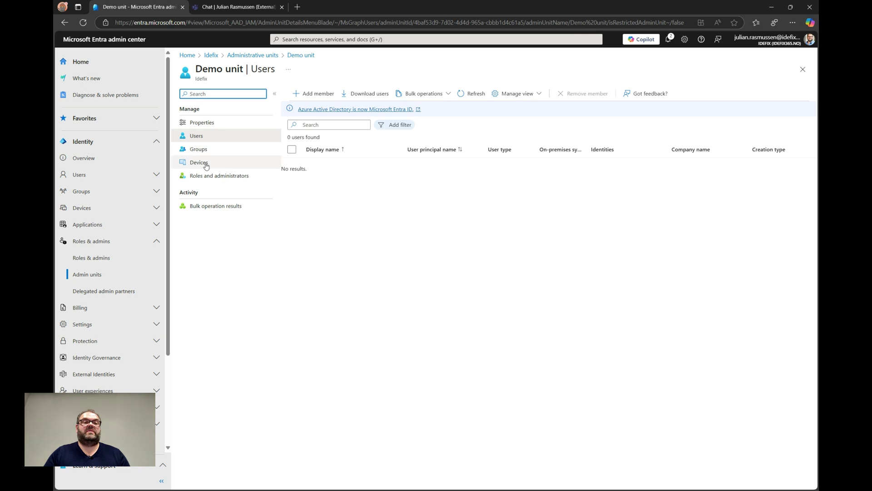
pyautogui.click(196, 153)
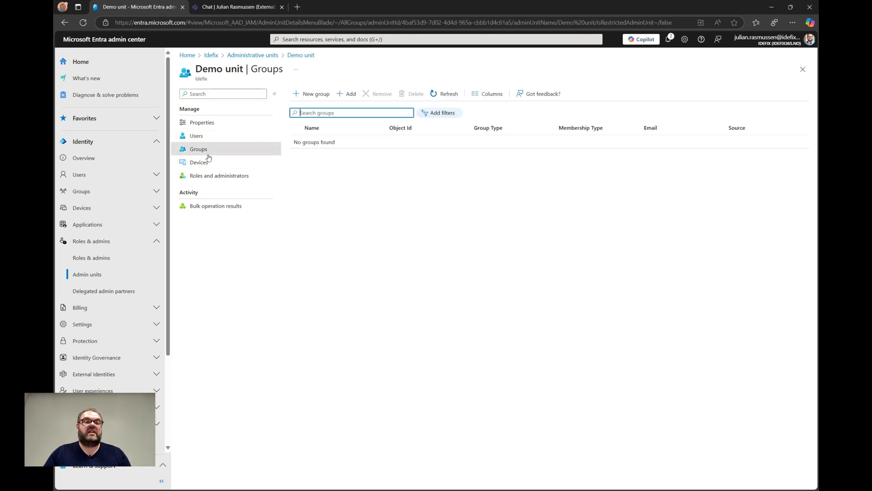
pyautogui.click(206, 163)
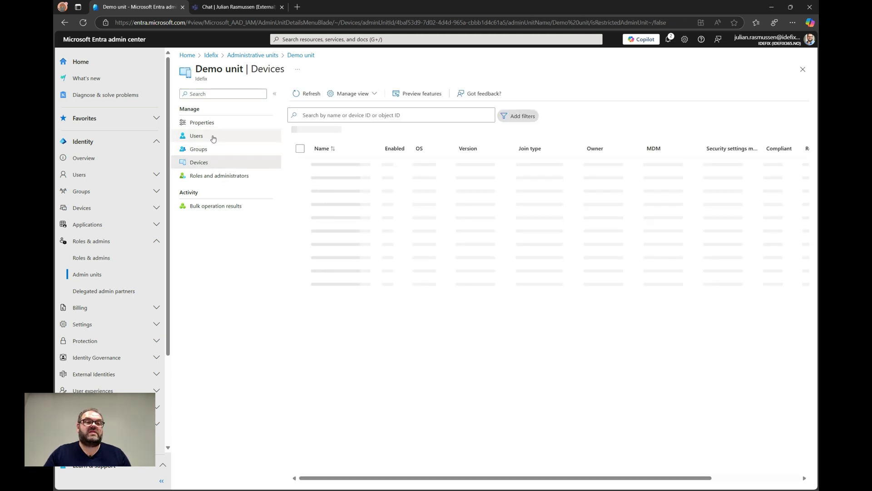
pyautogui.click(210, 137)
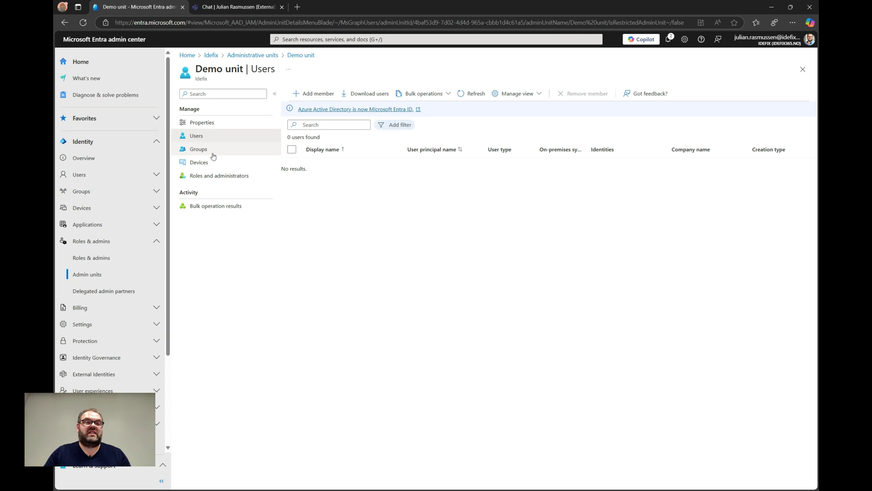
pyautogui.click(314, 94)
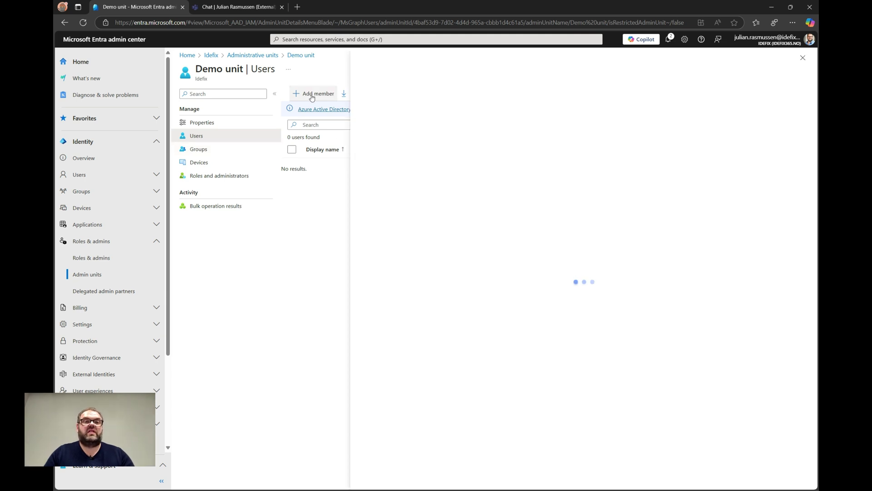
pyautogui.click(414, 117)
pyautogui.write('beag')
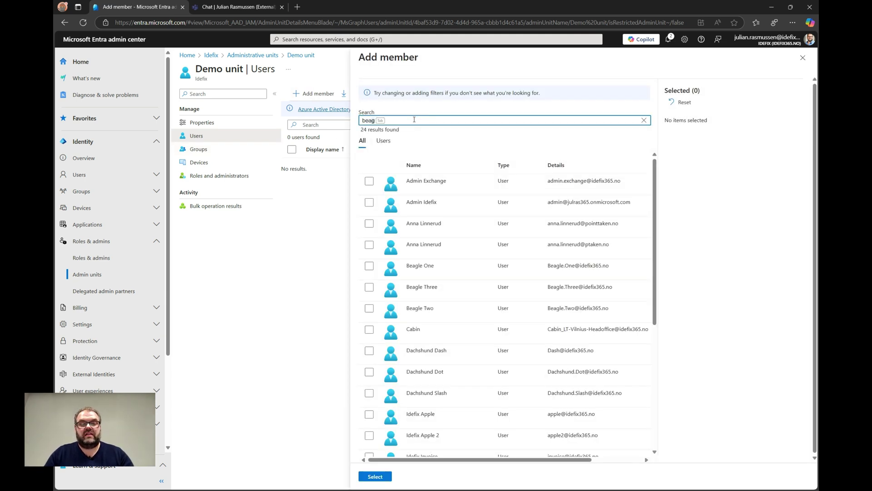
pyautogui.click(368, 180)
pyautogui.click(368, 202)
pyautogui.click(368, 224)
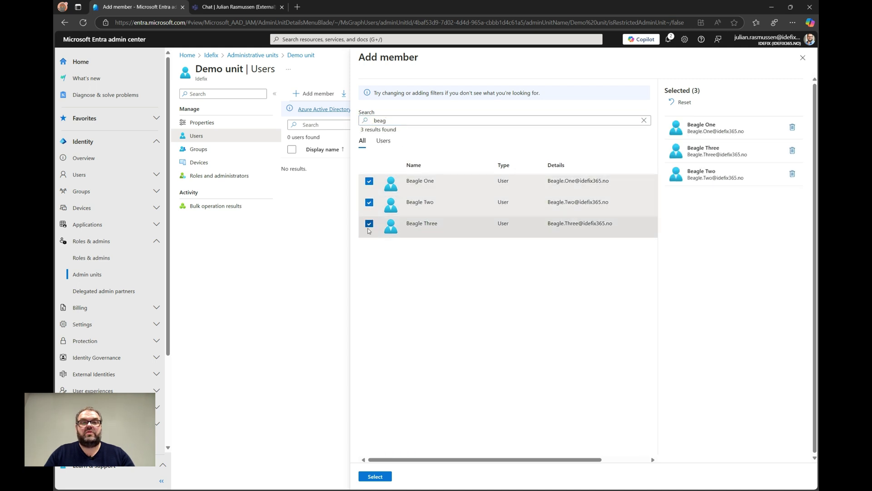
pyautogui.click(375, 476)
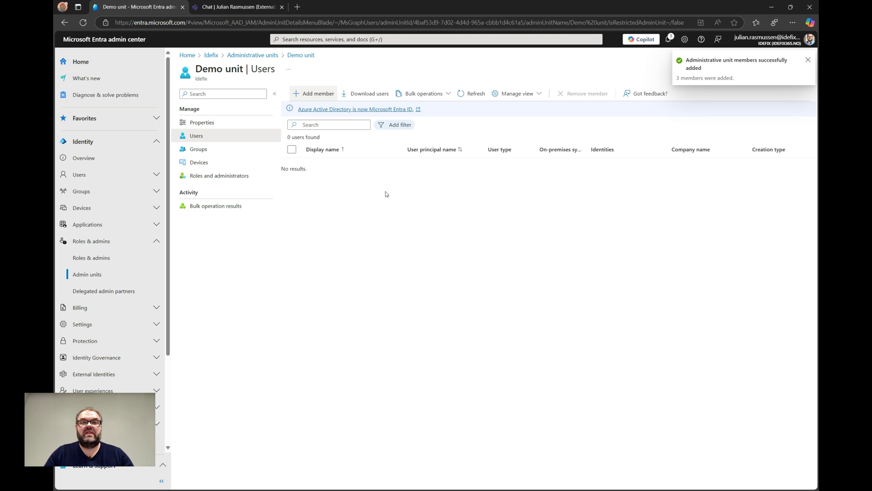
pyautogui.click(466, 94)
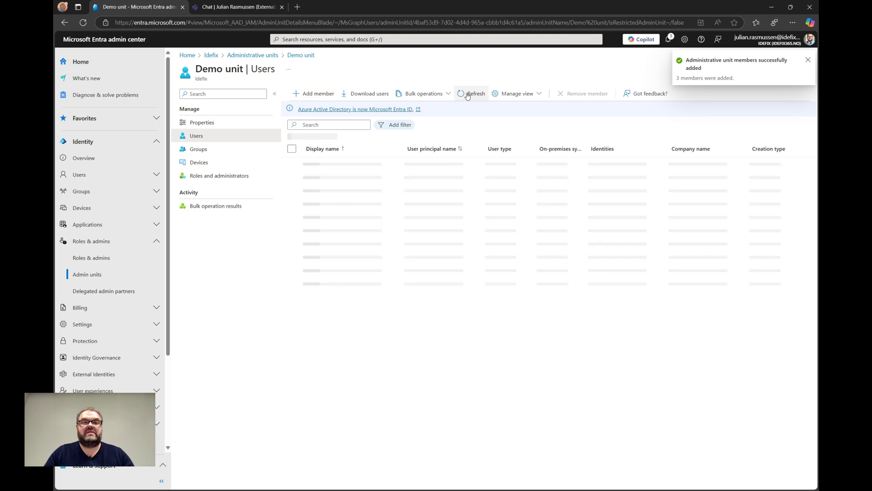
pyautogui.click(467, 95)
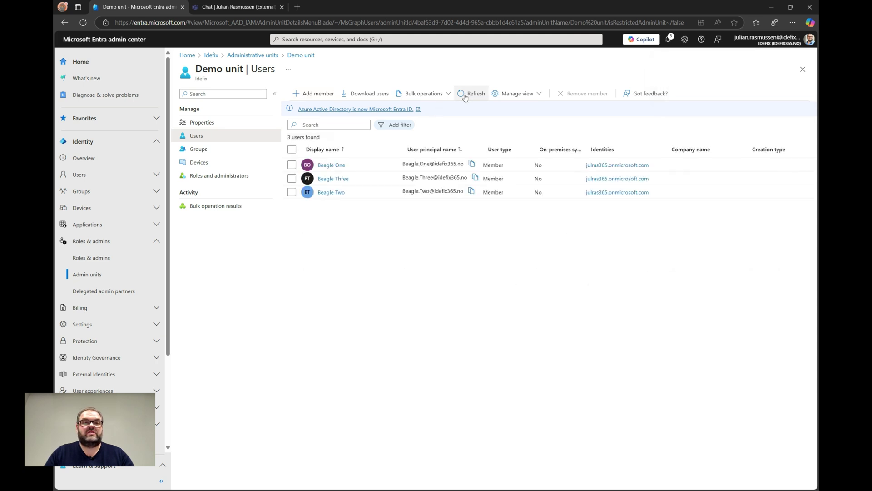
# Step: Add the existing Team Beagle group to Demo unit and refresh the unit's group list
pyautogui.click(204, 149)
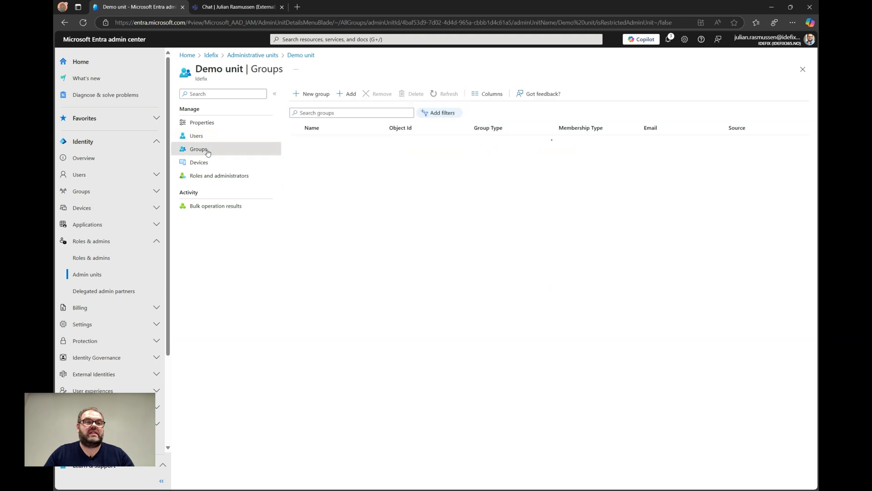
pyautogui.click(350, 94)
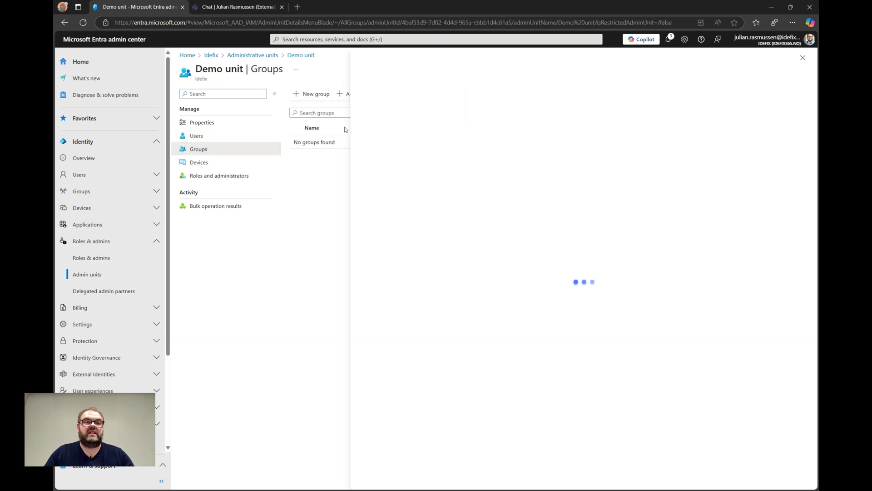
pyautogui.click(402, 120)
pyautogui.write('beag')
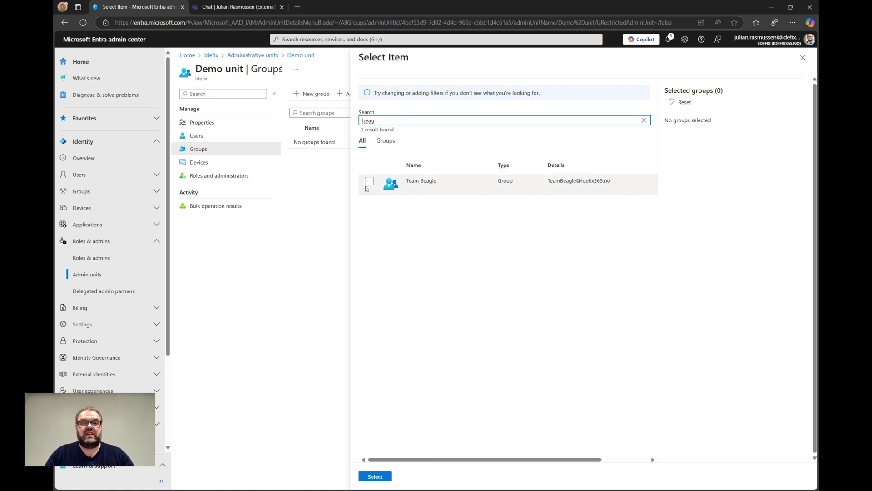
pyautogui.click(369, 181)
pyautogui.click(374, 476)
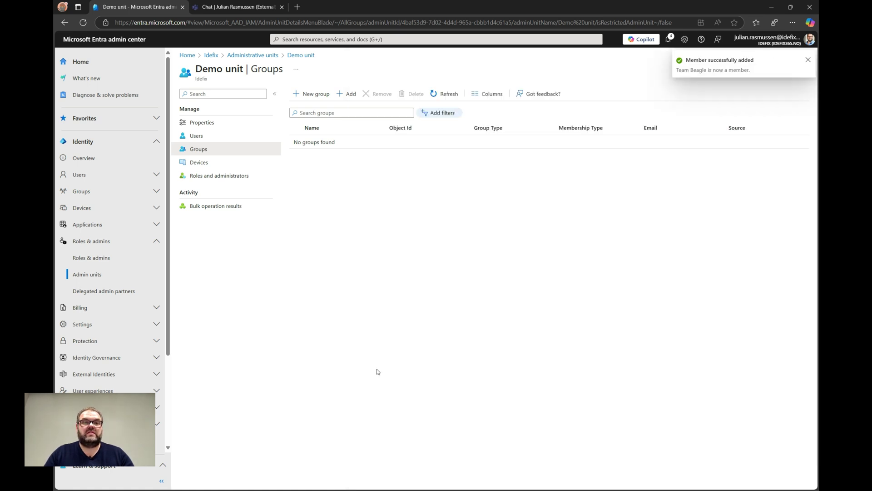
pyautogui.click(443, 99)
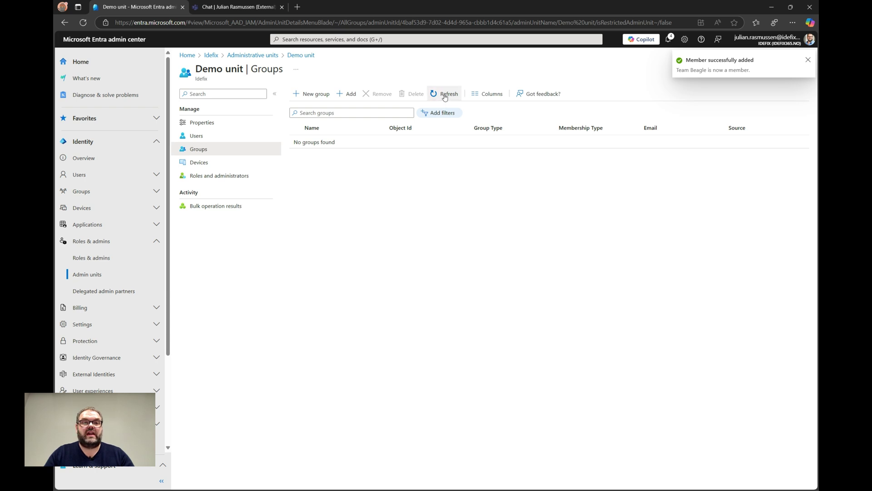
pyautogui.click(445, 97)
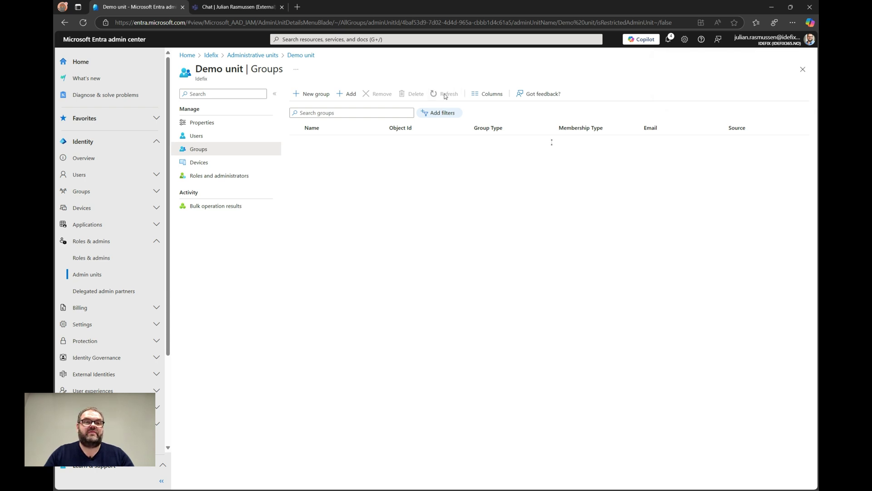
pyautogui.click(445, 95)
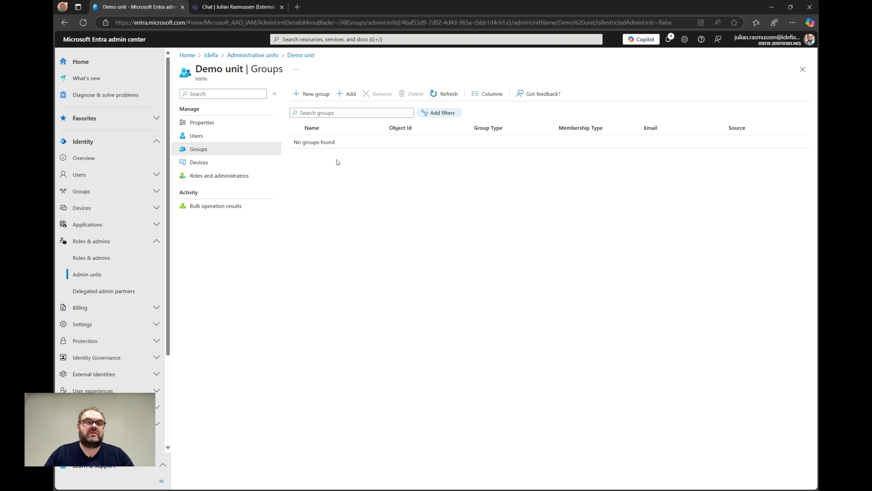
pyautogui.moveTo(343, 144); pyautogui.dragTo(295, 143)
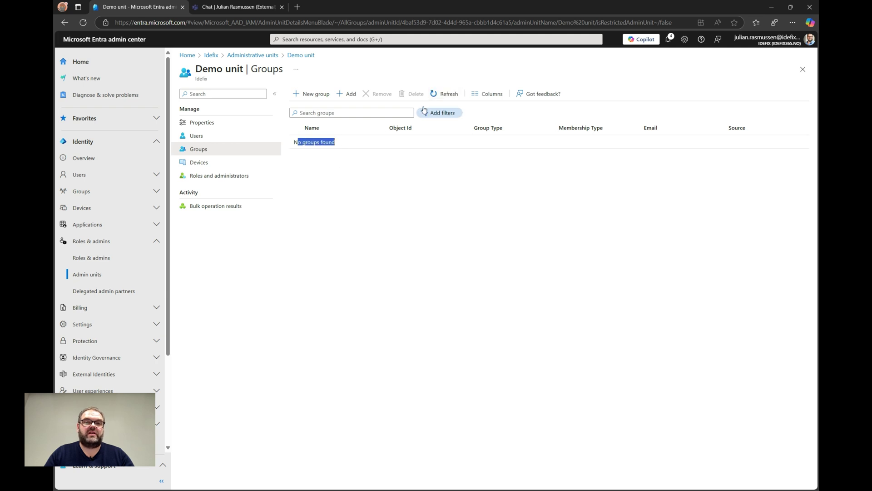
pyautogui.click(439, 94)
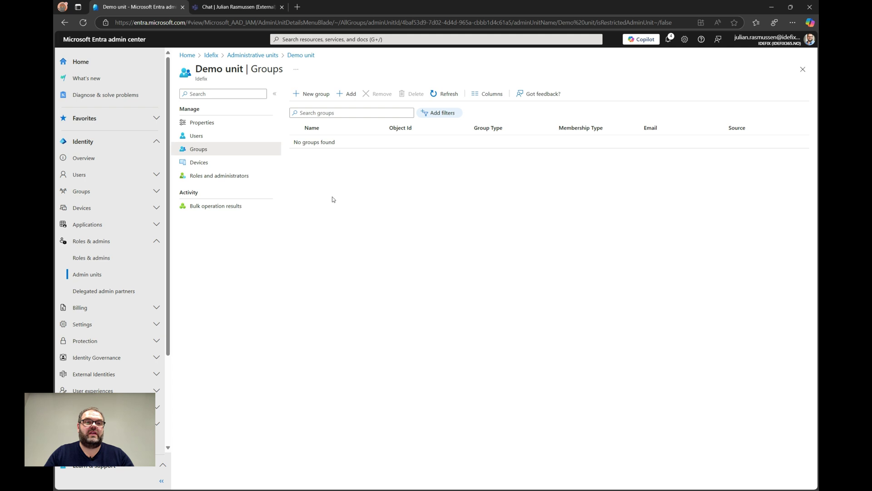
# Step: Review Demo unit's devices and its roles and administrators, and refresh the unit's group list
pyautogui.click(210, 165)
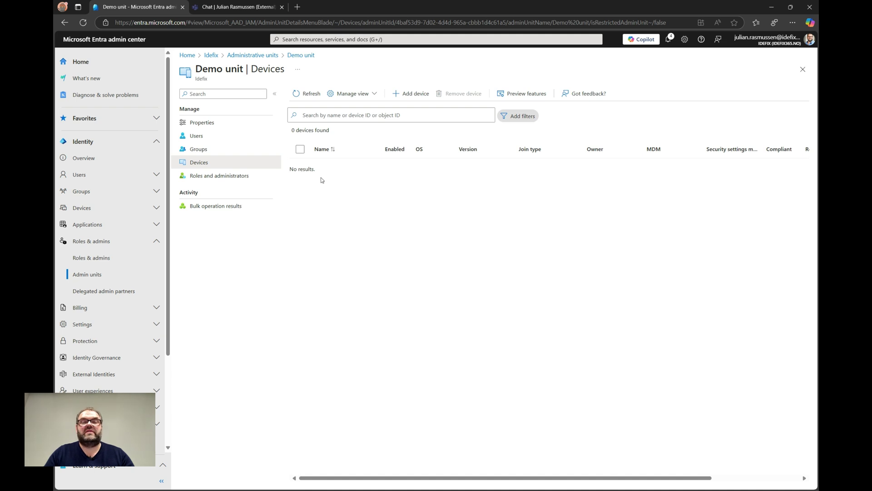
pyautogui.click(196, 177)
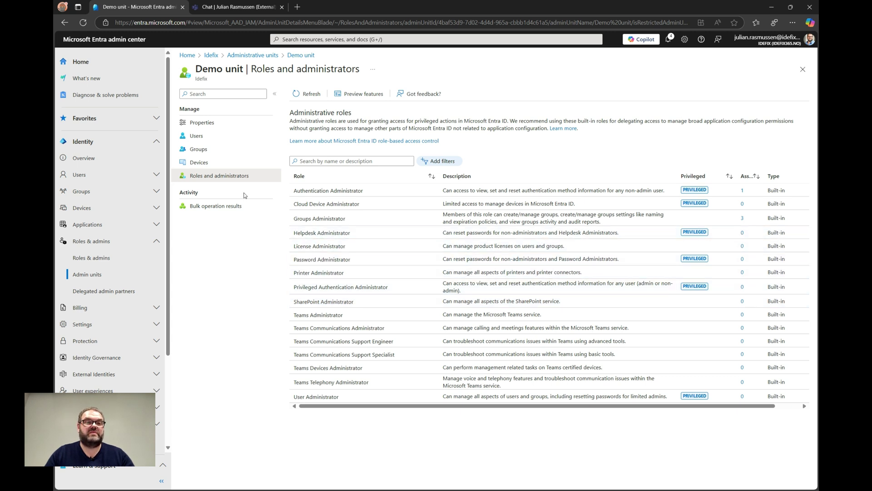
pyautogui.click(205, 150)
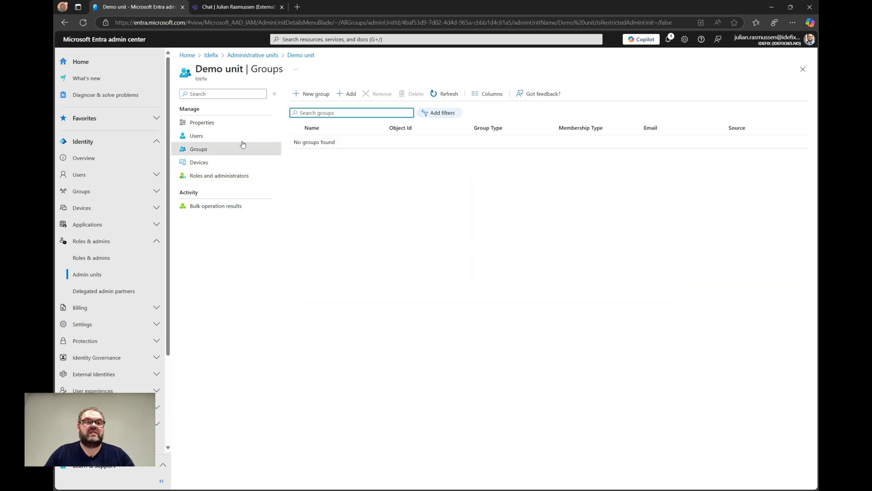
pyautogui.click(437, 94)
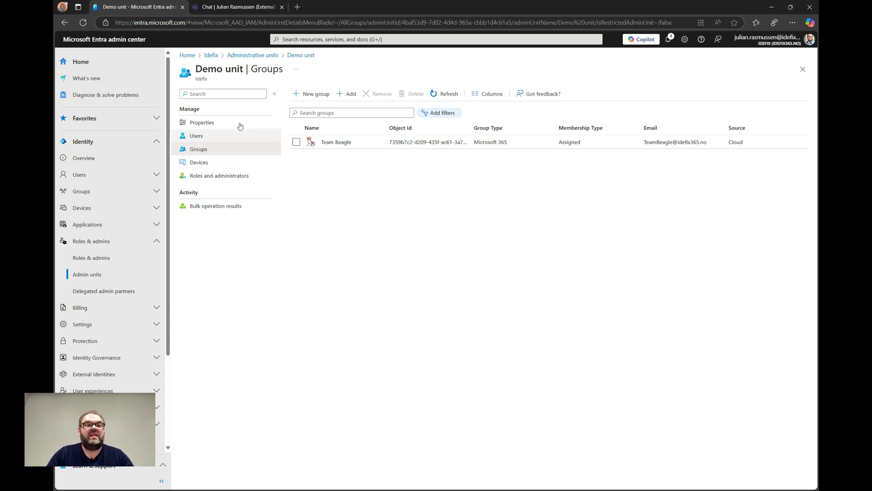
# Step: Examine the eligible Groups Administrator assignments of the Protected PIM groups unit and return to the administrative units list
pyautogui.click(270, 56)
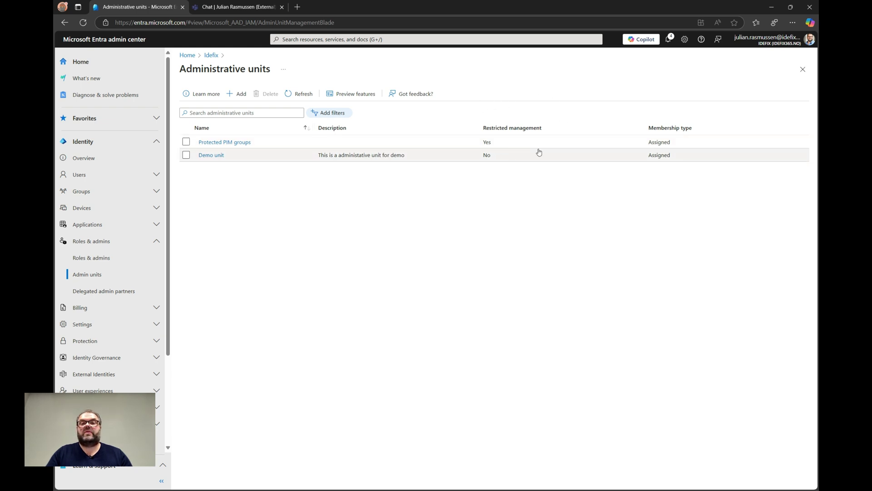
pyautogui.click(215, 143)
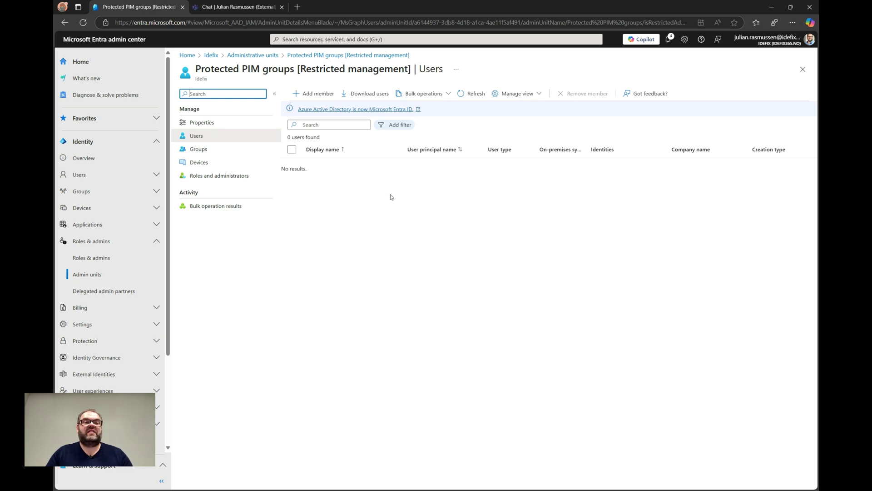
pyautogui.click(219, 176)
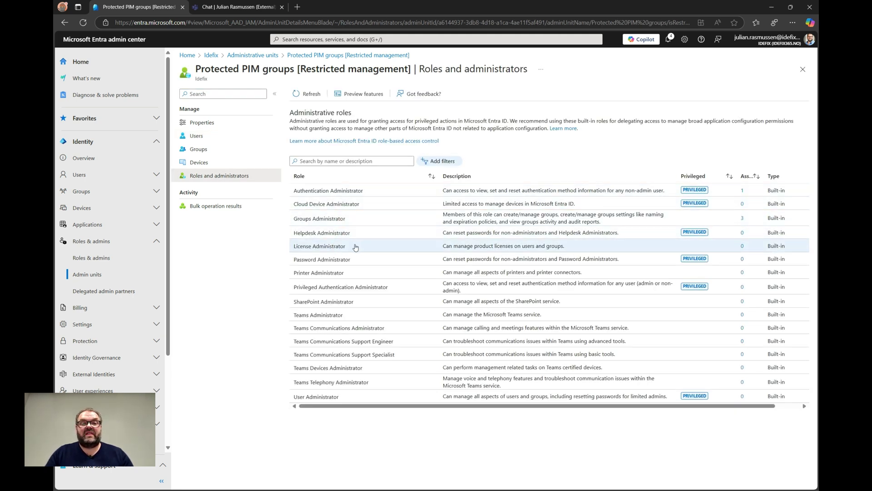
pyautogui.click(325, 219)
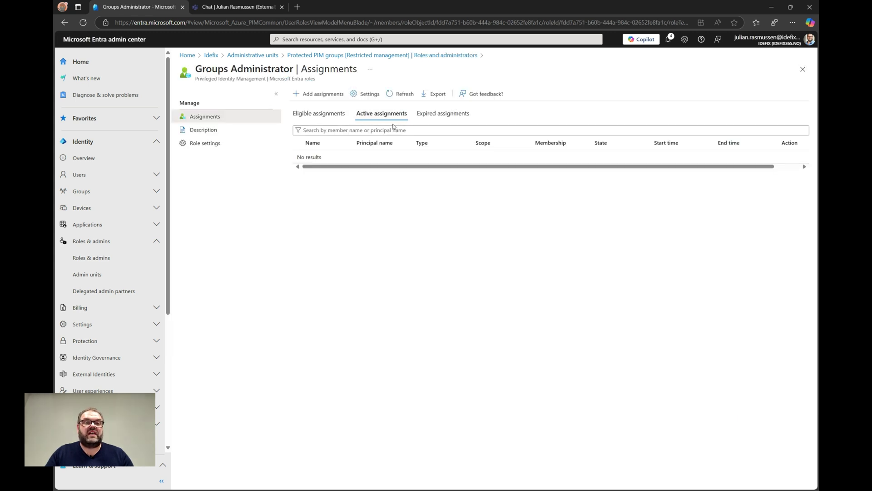
pyautogui.click(297, 119)
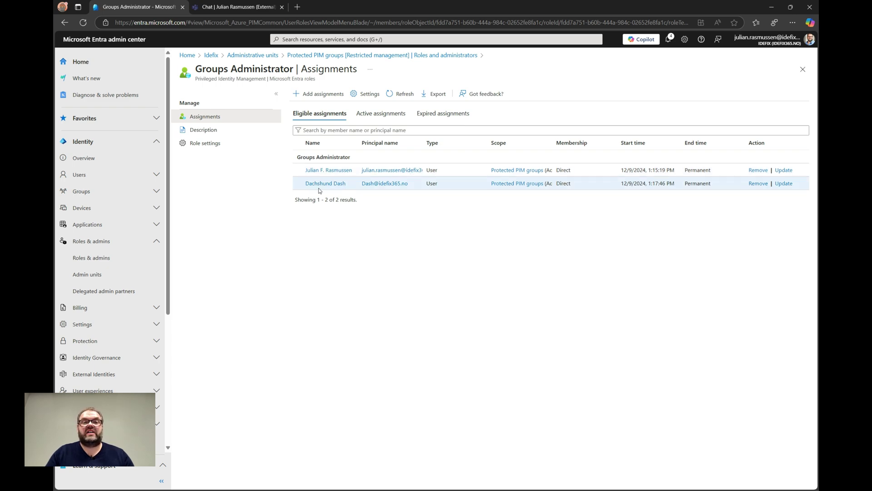
pyautogui.click(368, 55)
pyautogui.click(267, 56)
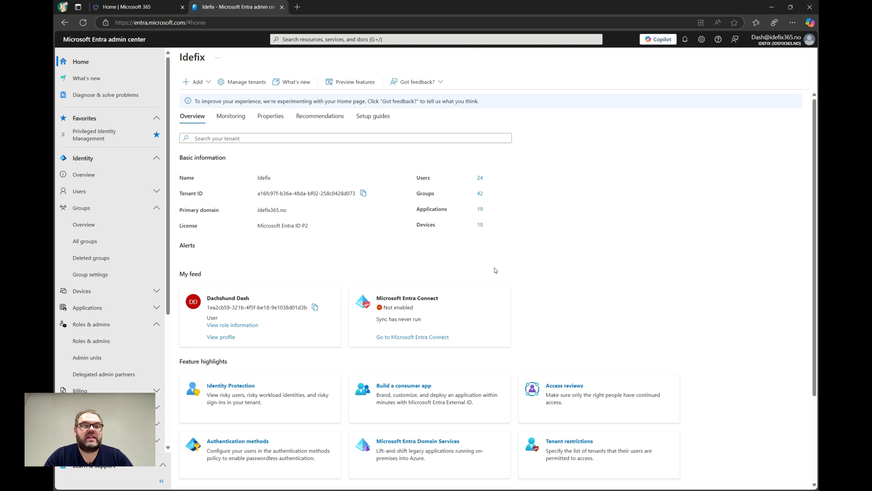
# Step: As the delegated test account, open a new group form from the tenant-wide group list and check the group type choice
pyautogui.moveTo(215, 319)
pyautogui.mouseDown()
pyautogui.moveTo(207, 319)
pyautogui.moveTo(221, 319)
pyautogui.mouseUp()
pyautogui.click(207, 319)
pyautogui.click(224, 319)
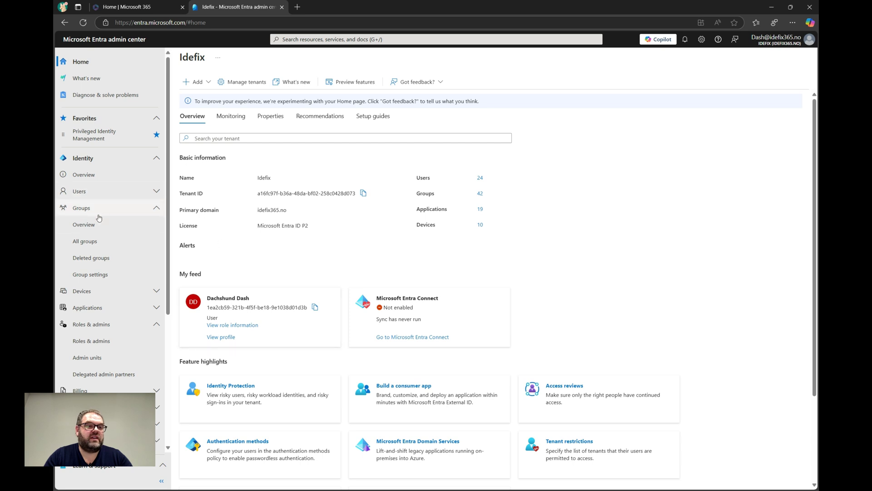
pyautogui.click(113, 247)
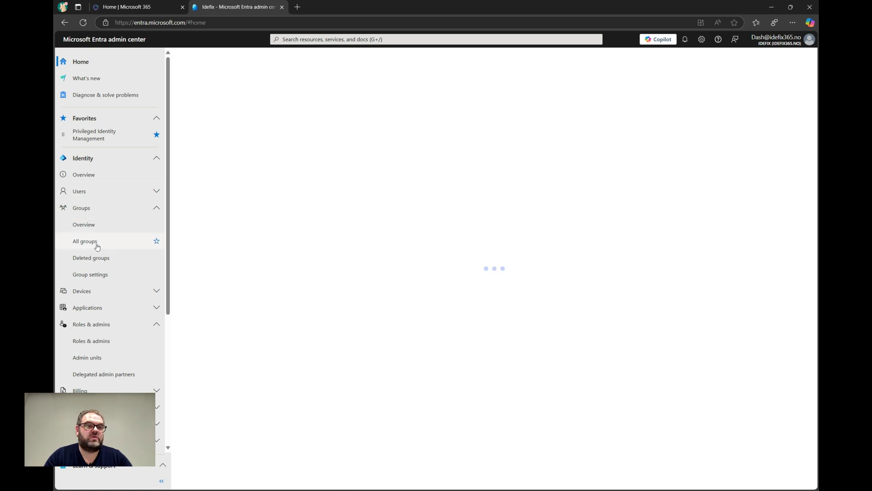
pyautogui.click(310, 95)
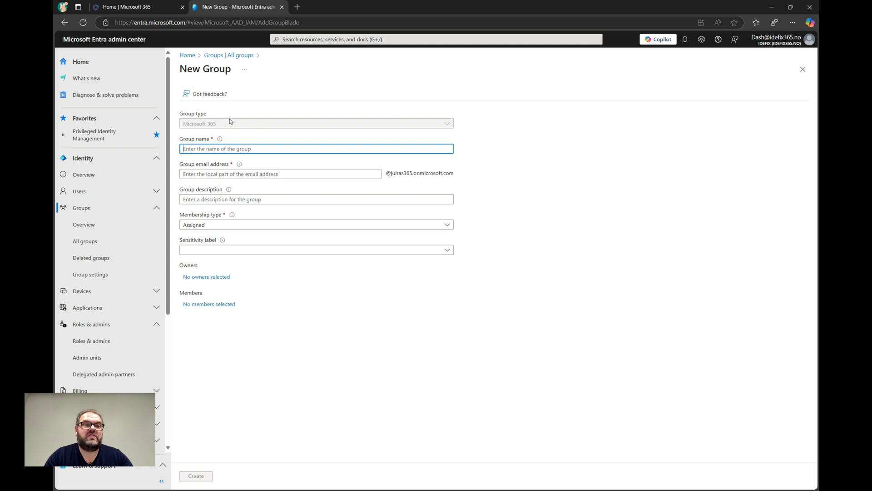
pyautogui.click(231, 125)
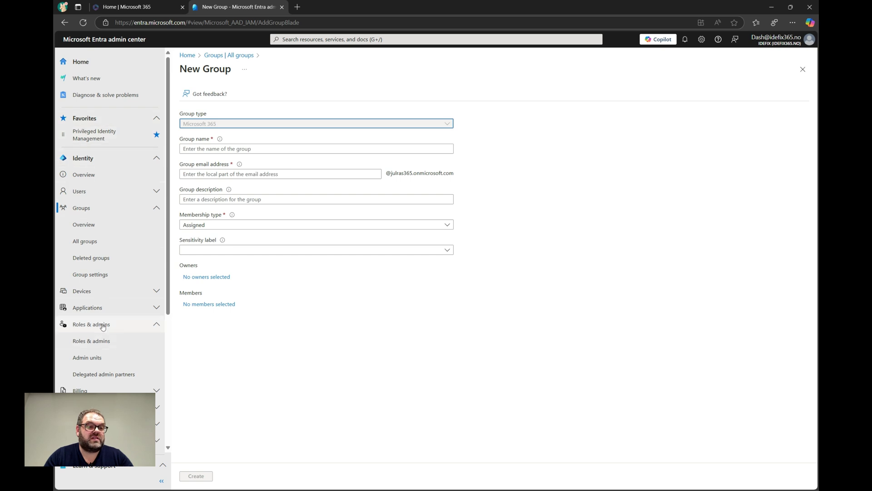
# Step: Open a new group form from Demo unit's group list and check whether the group type can be changed
pyautogui.click(88, 357)
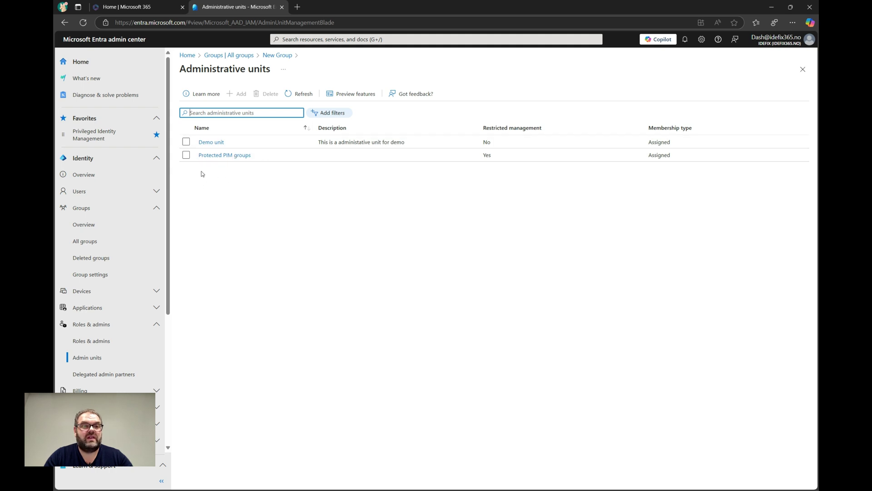
pyautogui.click(210, 142)
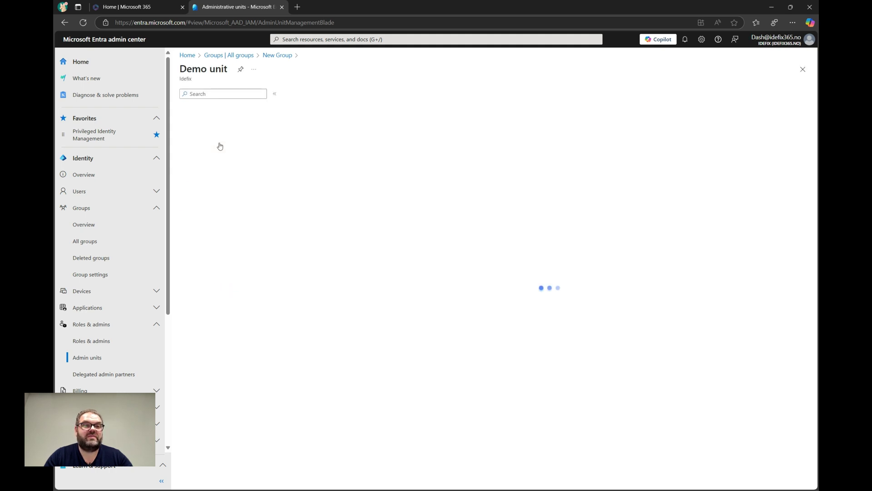
pyautogui.click(203, 153)
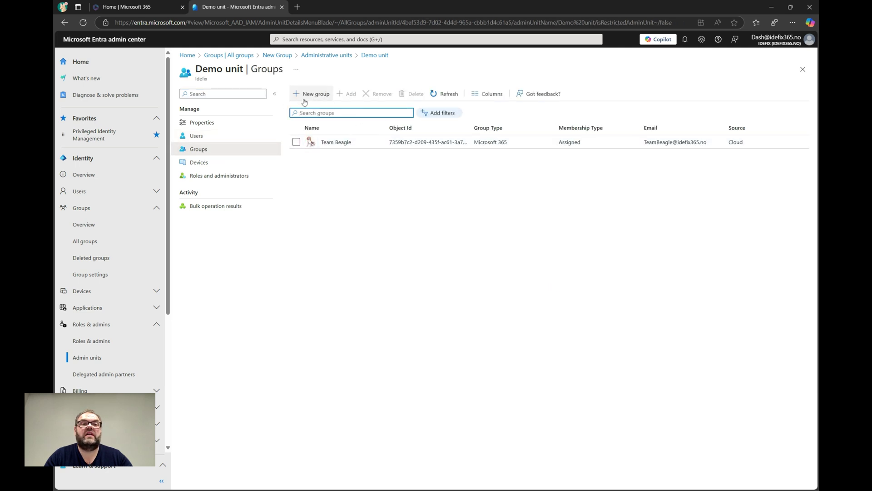
pyautogui.click(300, 96)
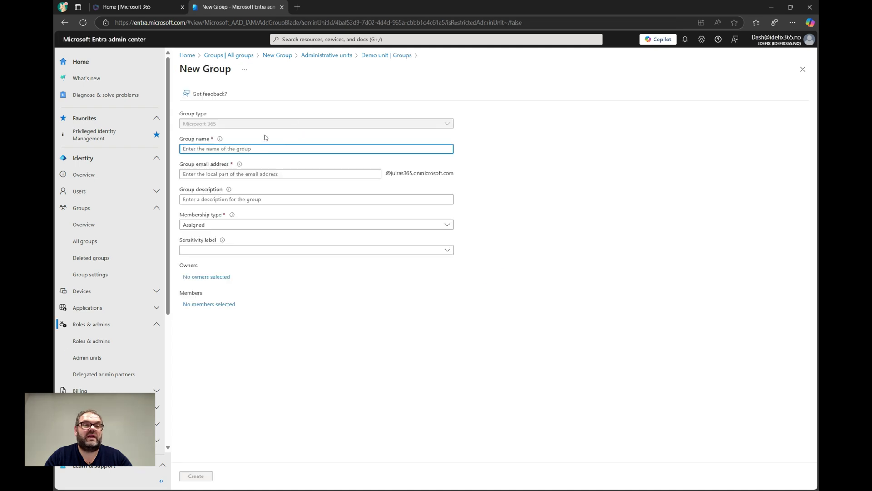
pyautogui.click(243, 125)
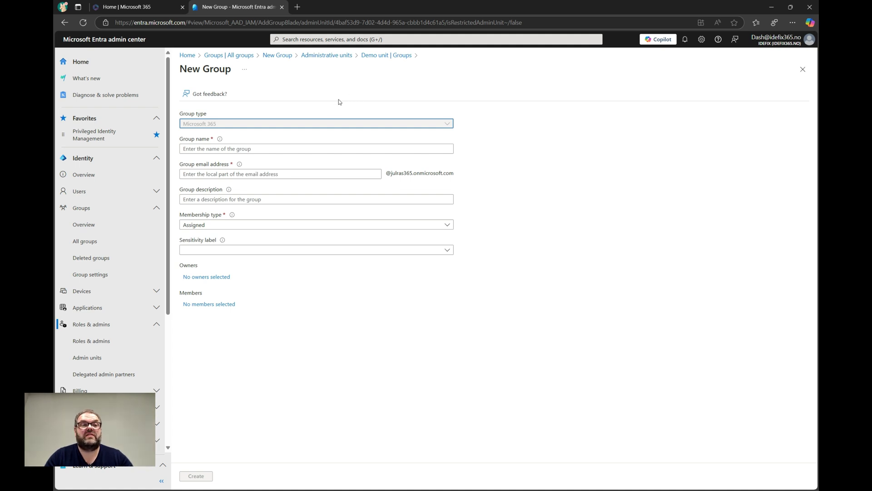
# Step: Activate the eligible Groups Administrator role scoped to Demo unit in Privileged Identity Management with the reason "Demo purpose"
pyautogui.click(106, 138)
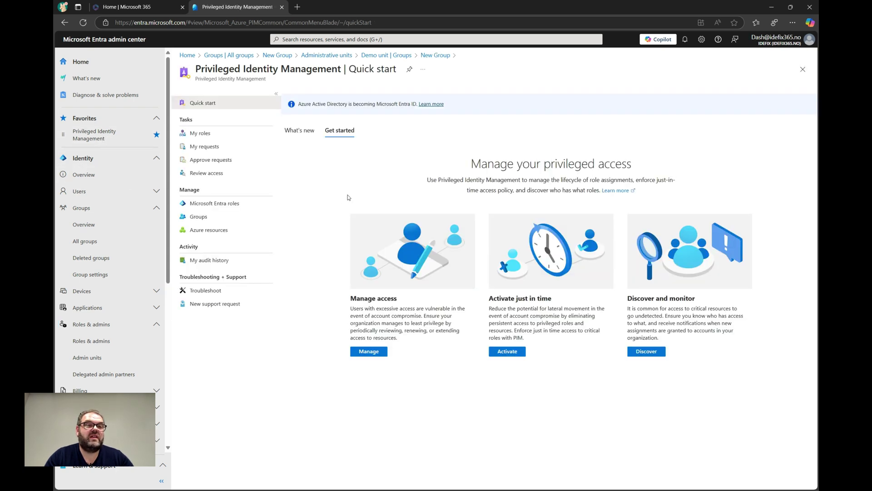
pyautogui.click(209, 138)
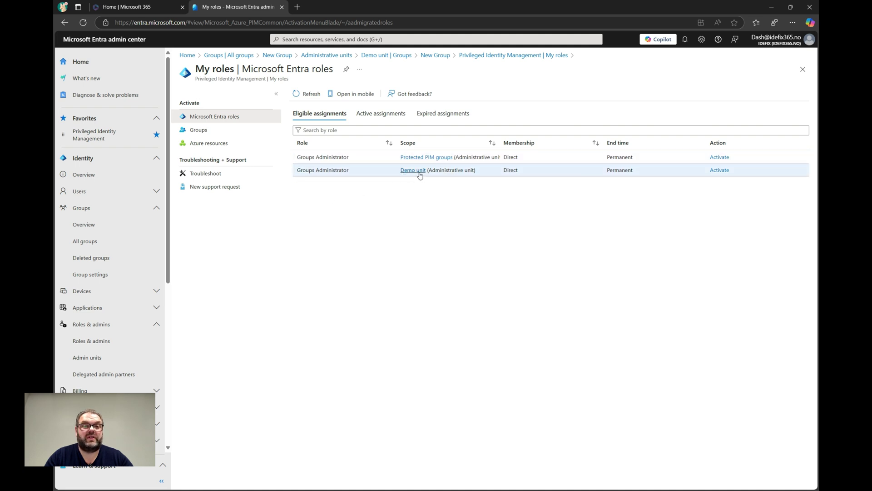
pyautogui.click(720, 170)
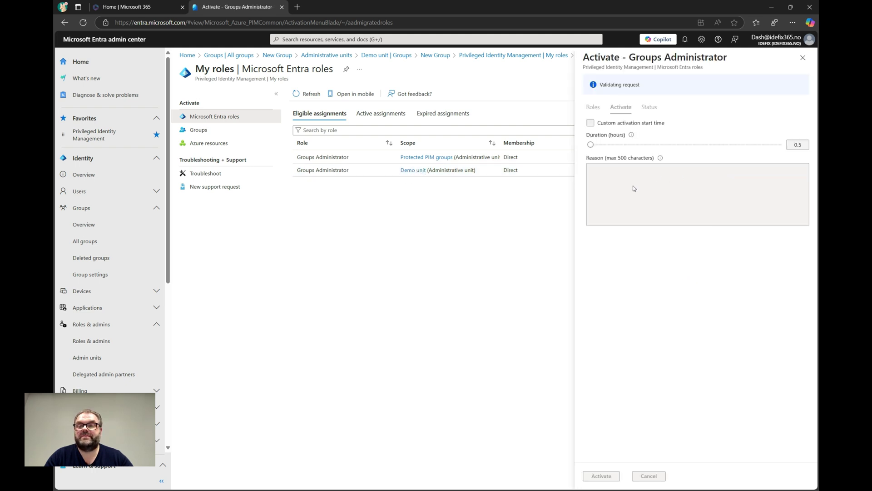
pyautogui.click(642, 175)
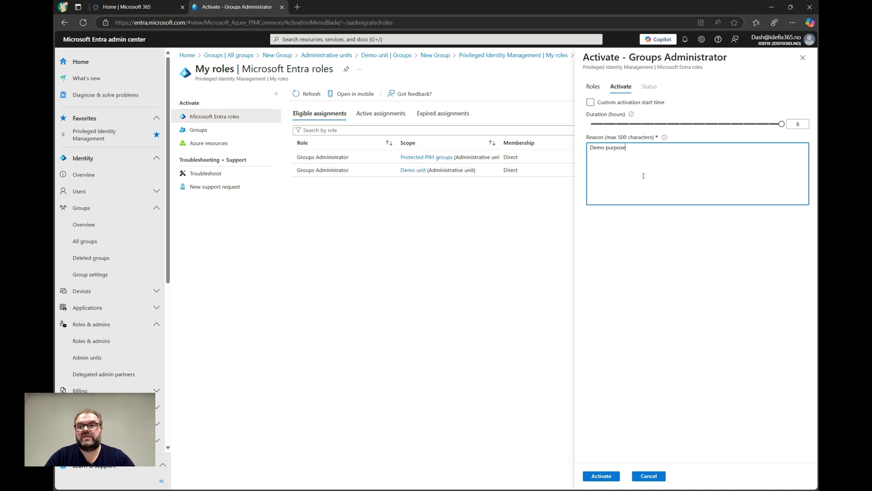
pyautogui.click(597, 472)
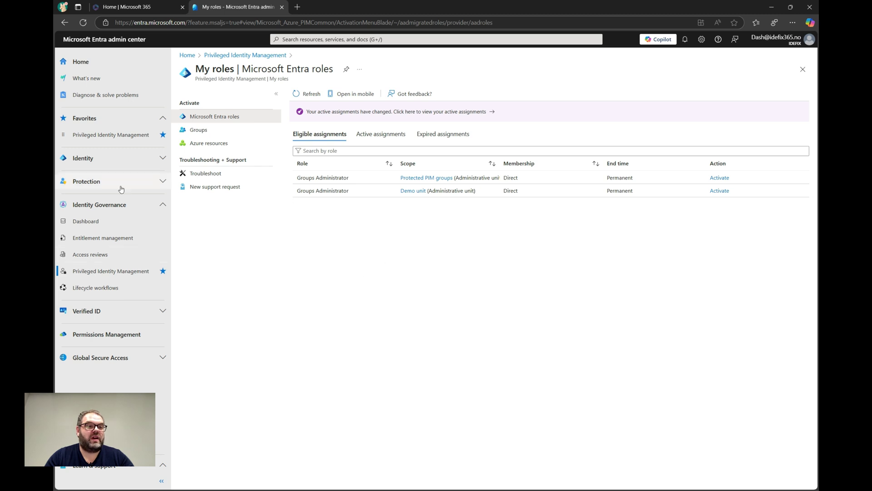
# Step: Open Demo unit from the administrative units list and show its groups
pyautogui.click(133, 163)
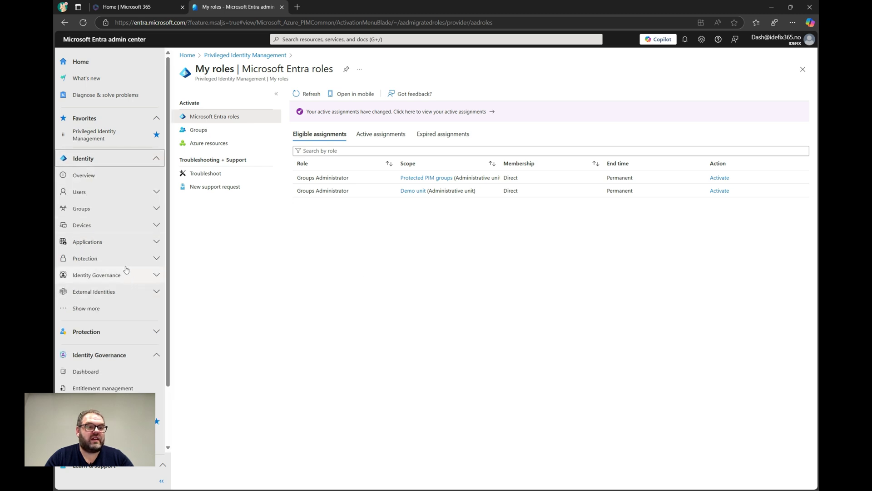
pyautogui.click(102, 307)
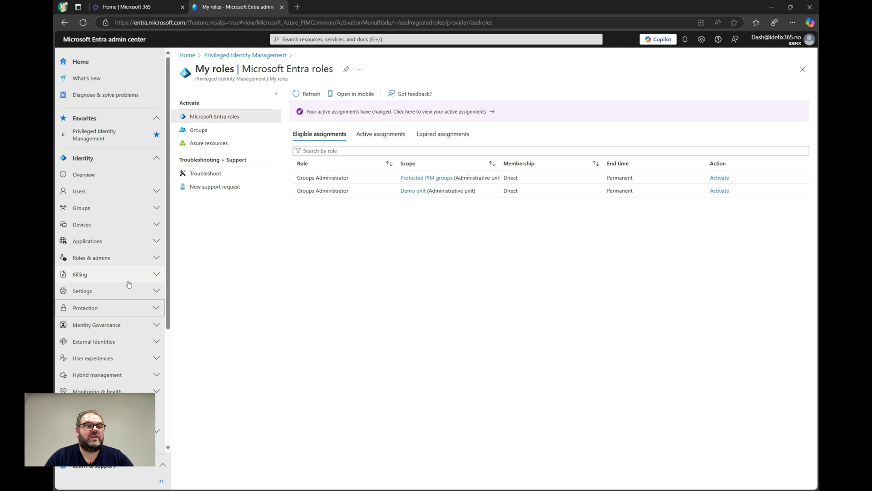
pyautogui.click(136, 258)
pyautogui.click(106, 293)
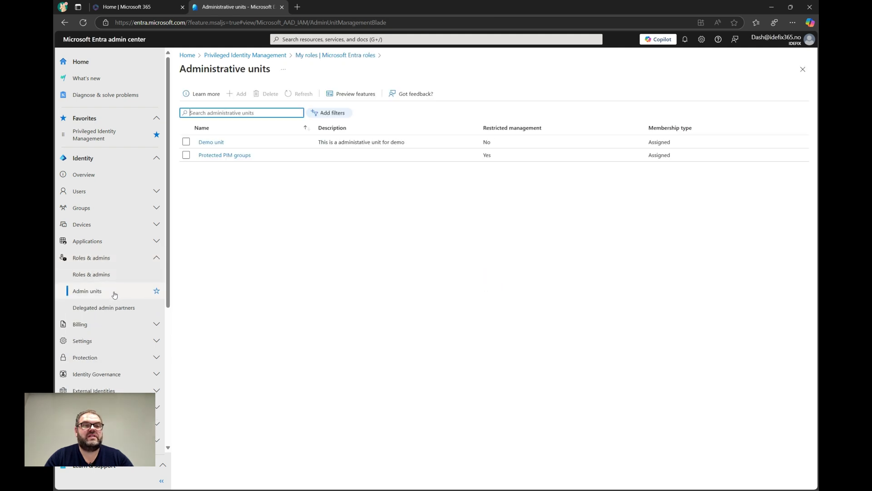
pyautogui.click(209, 142)
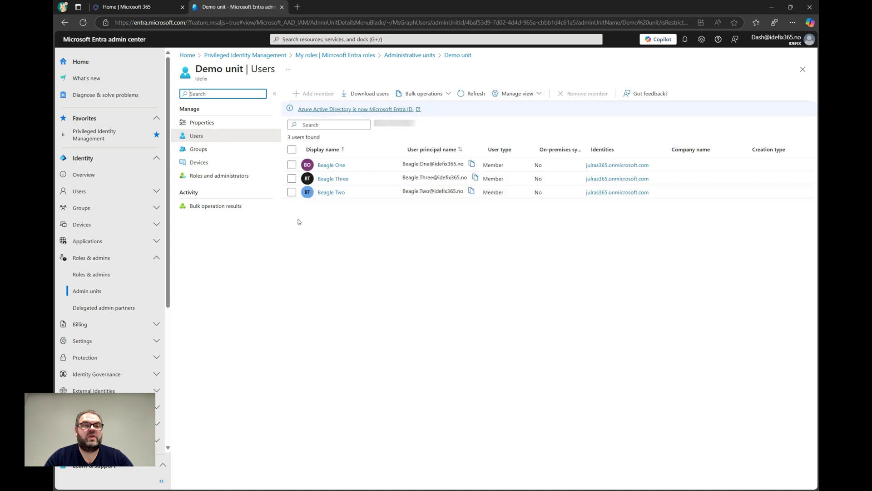
pyautogui.click(210, 152)
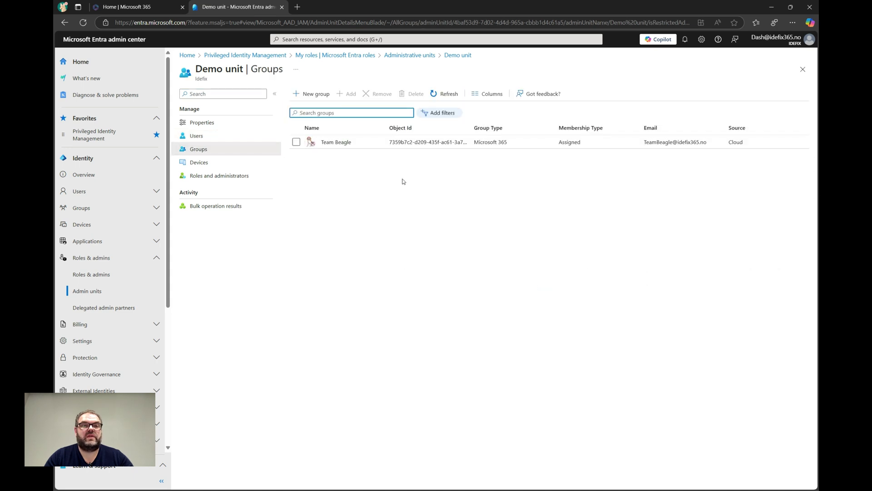
# Step: Create a Security group named "new security group" inside Demo unit and refresh the unit's group list
pyautogui.click(312, 94)
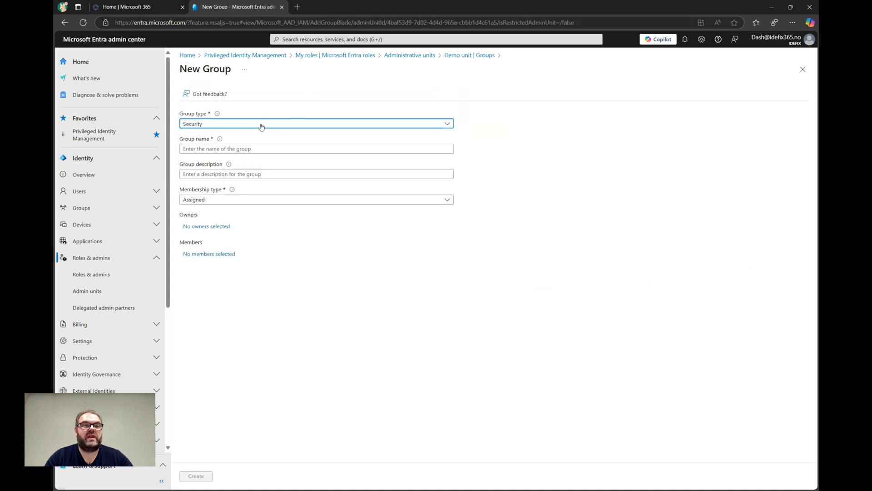
pyautogui.click(261, 126)
pyautogui.click(251, 137)
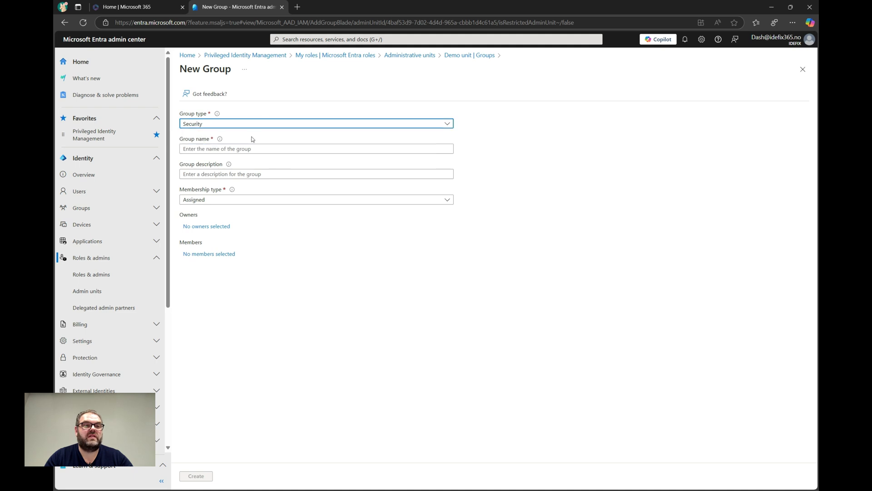
pyautogui.click(248, 149)
pyautogui.write('new securioty')
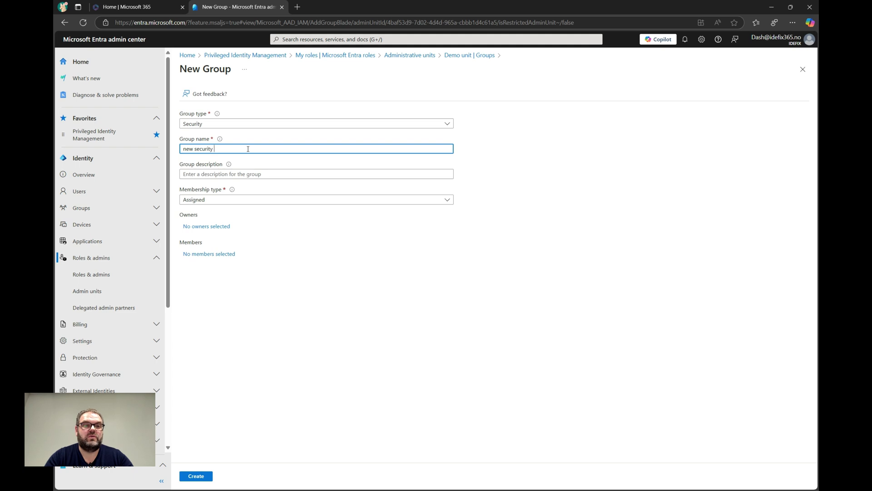
pyautogui.write(' group')
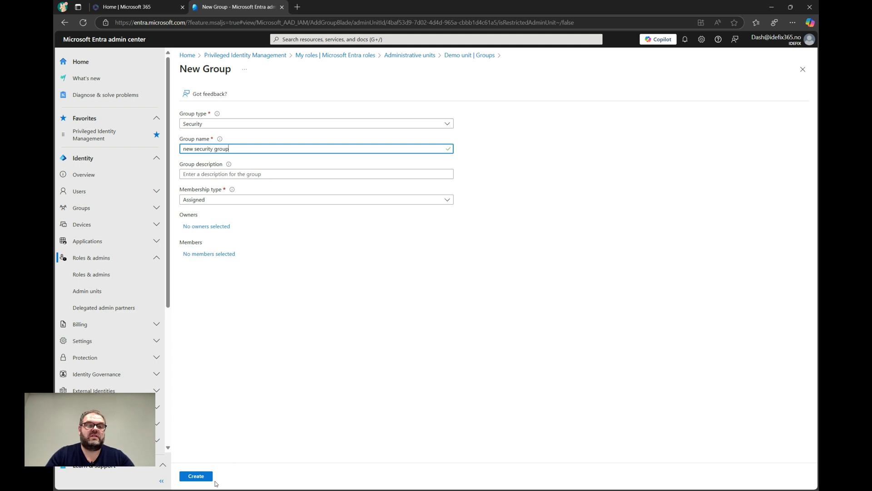
pyautogui.click(210, 475)
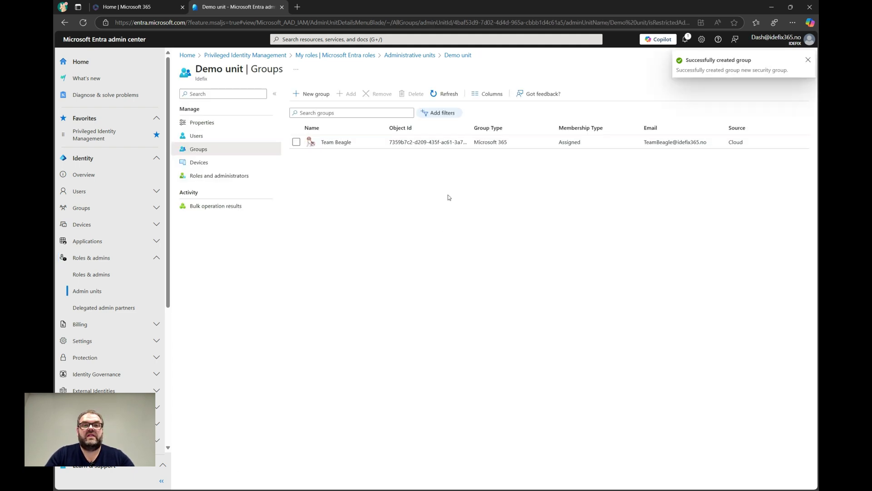
pyautogui.click(443, 94)
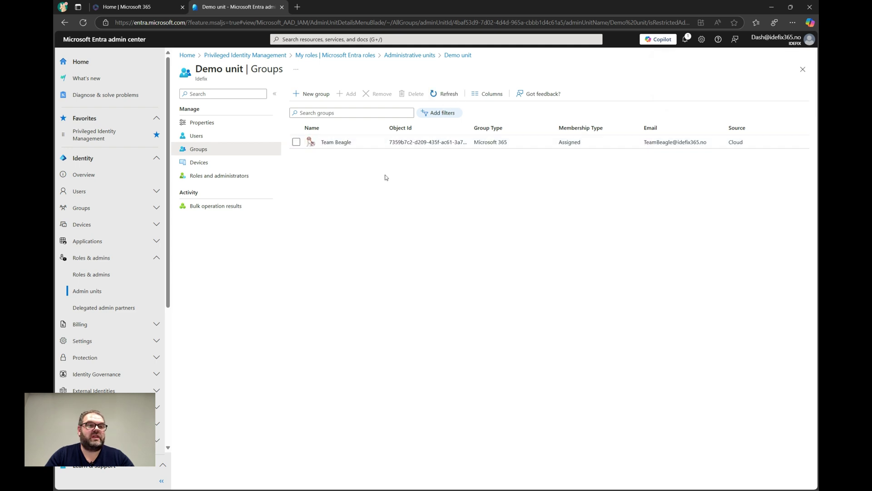
# Step: Open a new group form from the tenant-wide group list to check the group type available outside the administrative unit
pyautogui.click(98, 209)
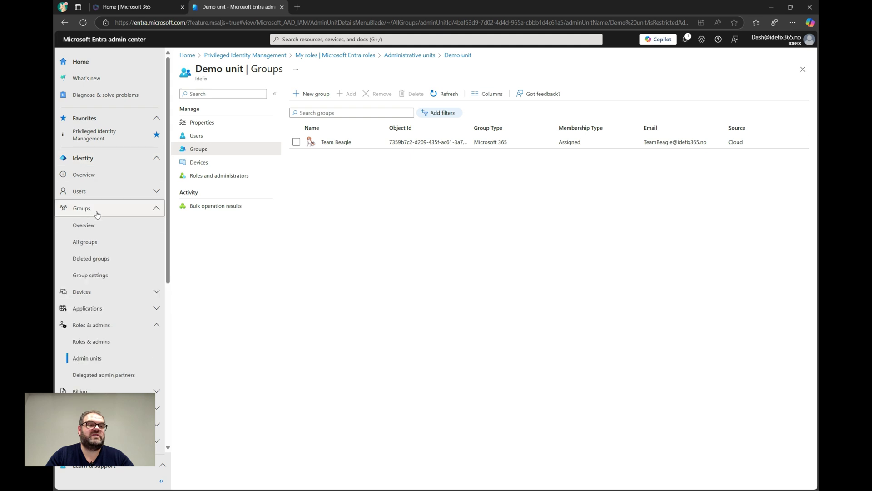
pyautogui.click(98, 242)
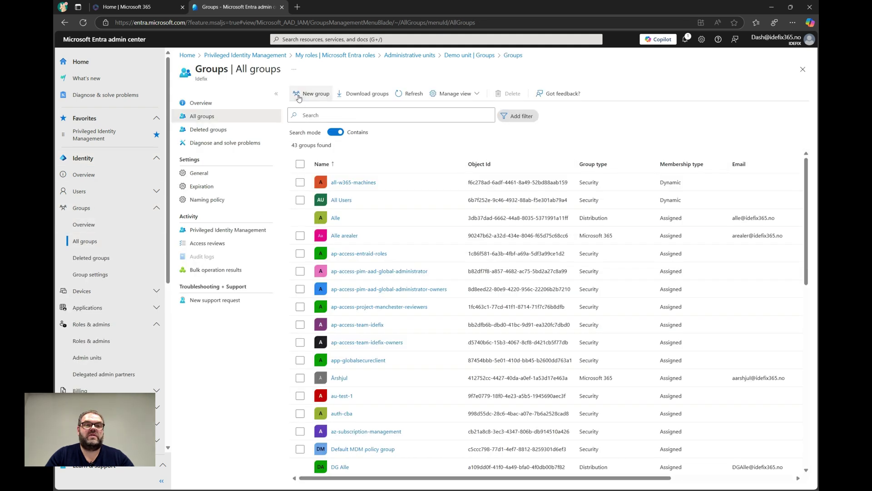
pyautogui.click(298, 97)
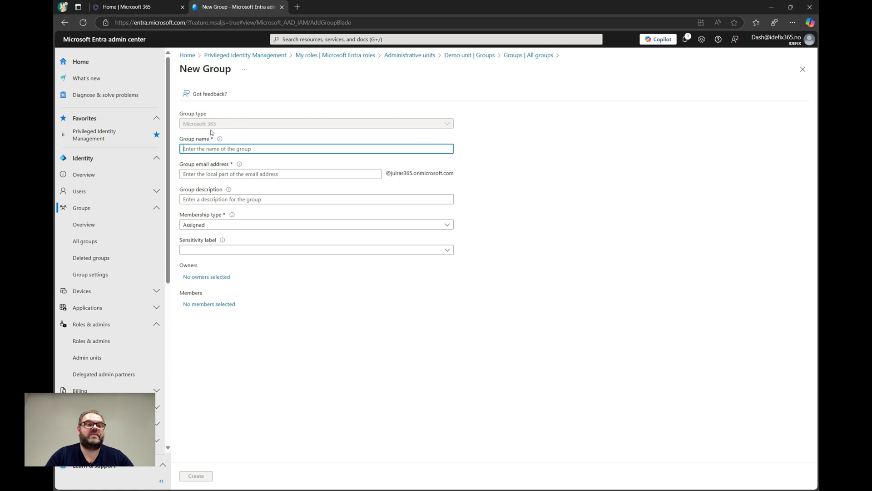
# Step: Return to the administrative units list and reopen Demo unit
pyautogui.click(98, 356)
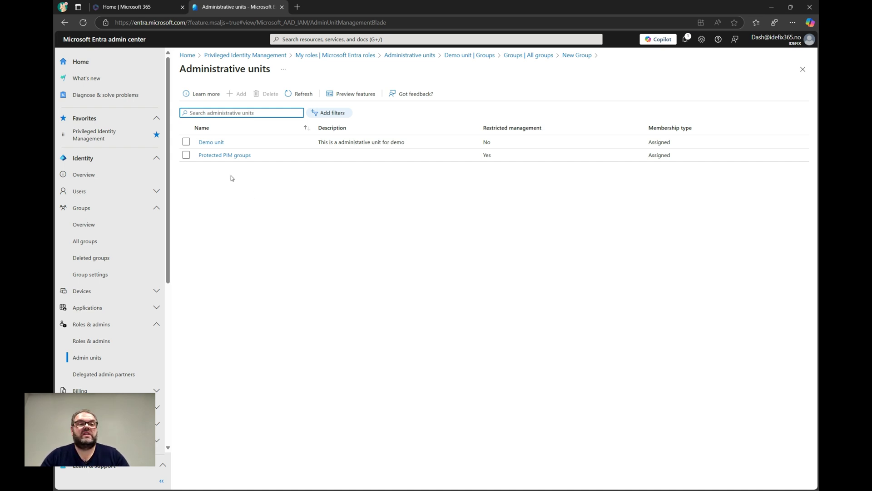
pyautogui.click(214, 144)
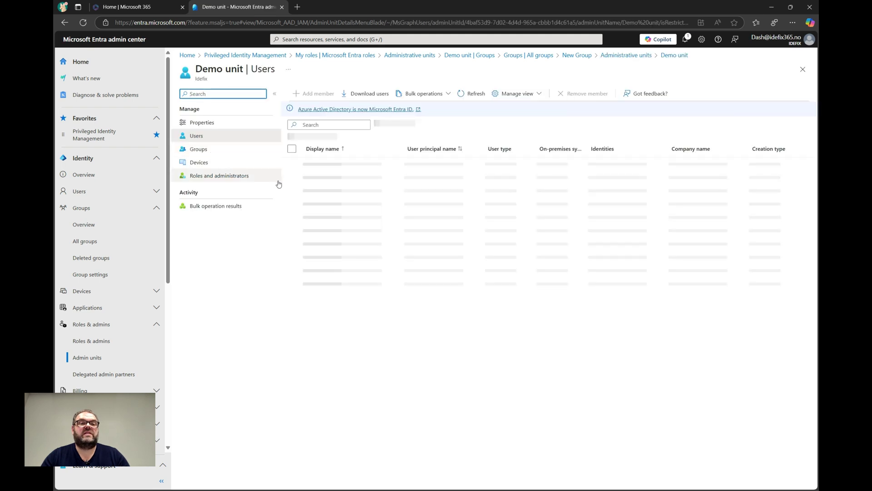